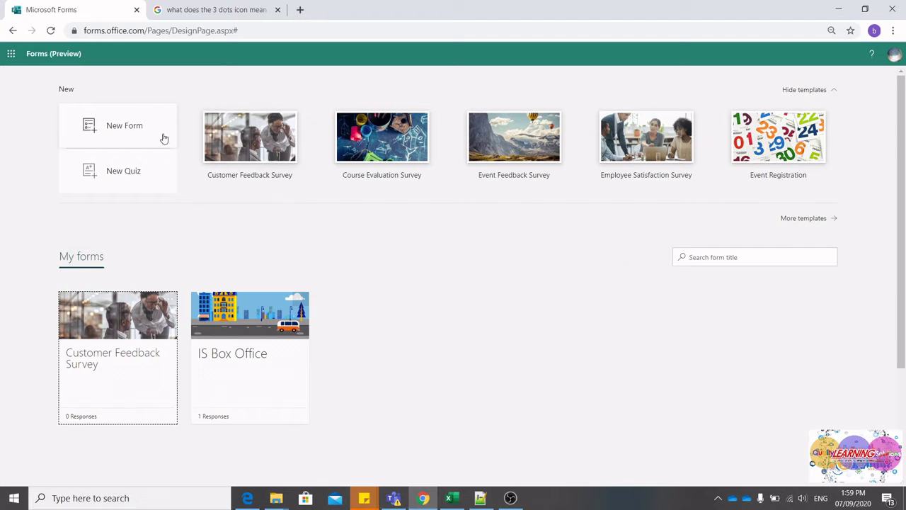
Step: Create a new blank form and title it 'Personal Details Form'
click(124, 133)
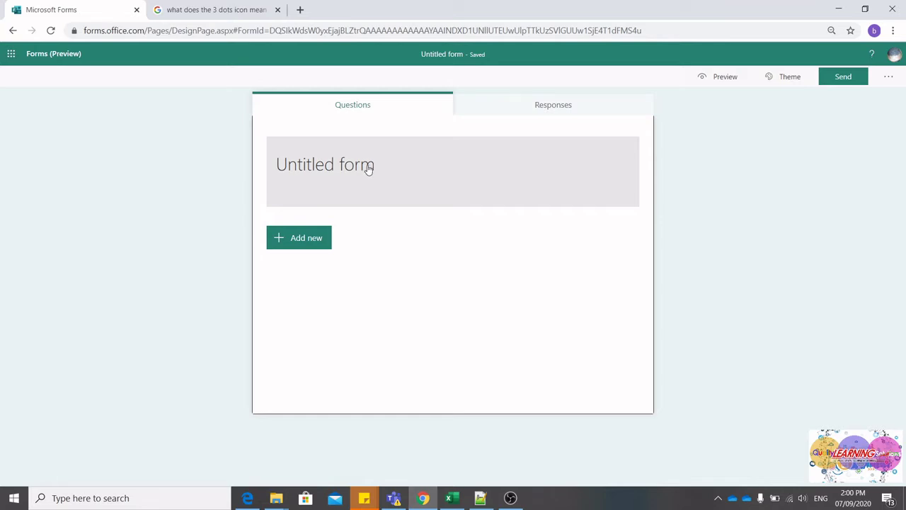
click(369, 167)
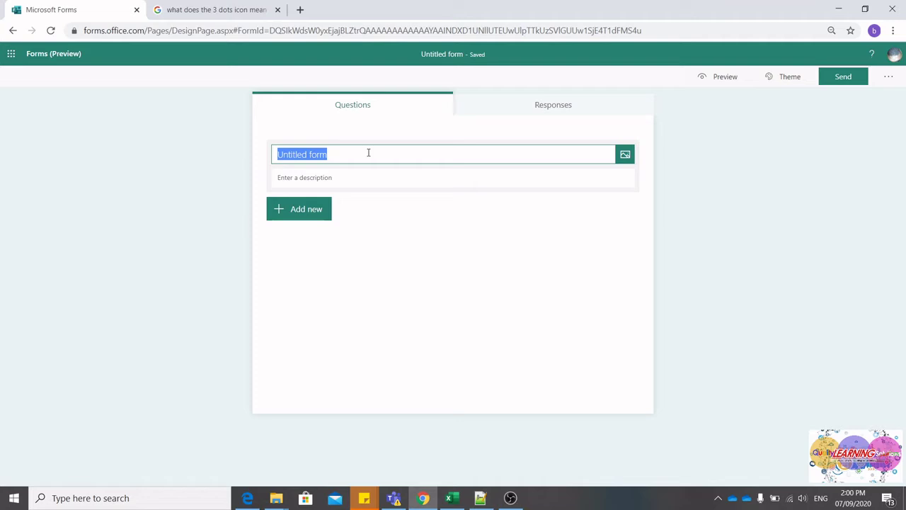
text(Pe)
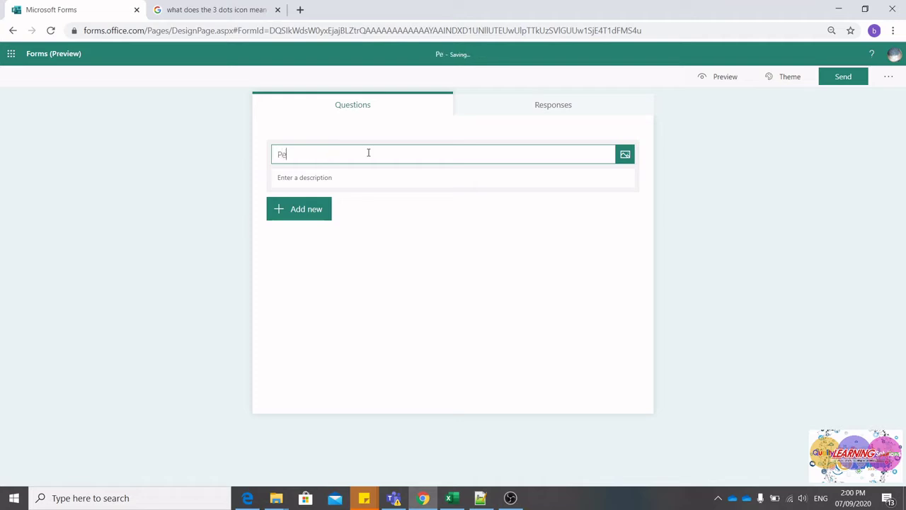
text(rsonal Detail)
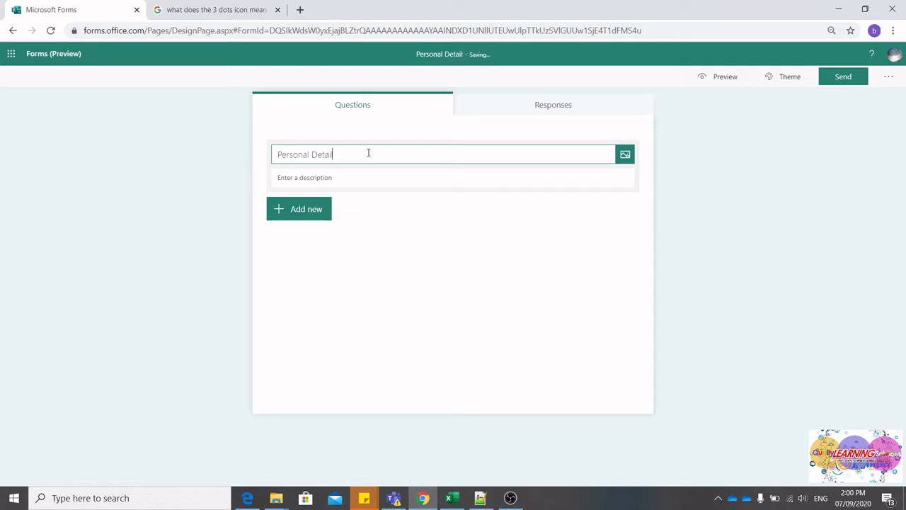
text(s Form)
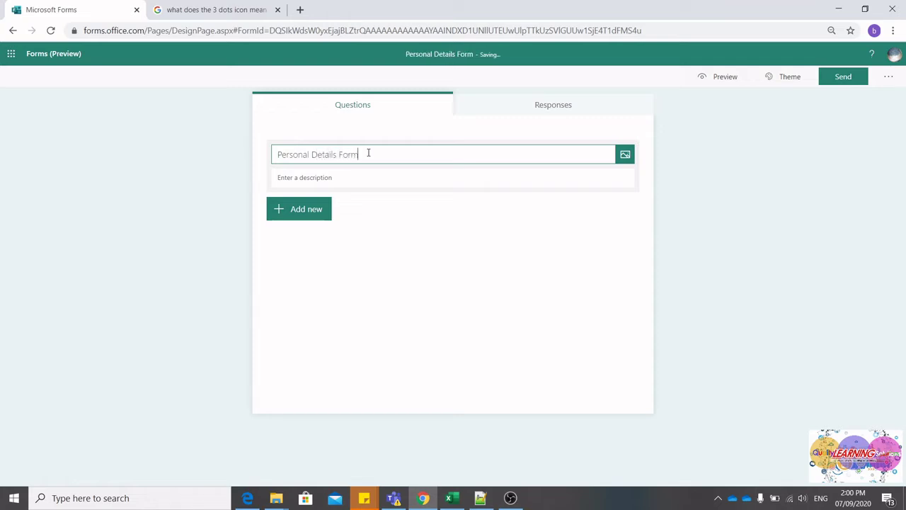
click(388, 249)
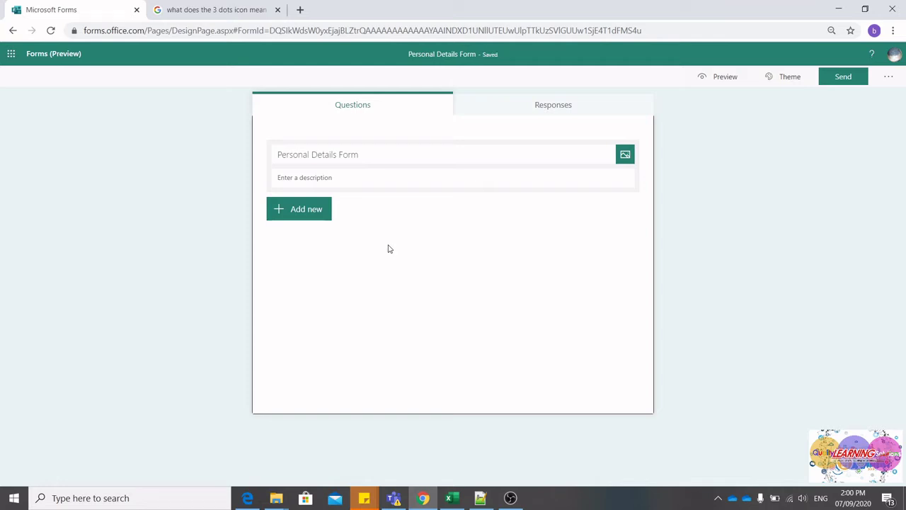
Step: Reveal the Choice, Text, Rating and Date question types with Add new
click(309, 211)
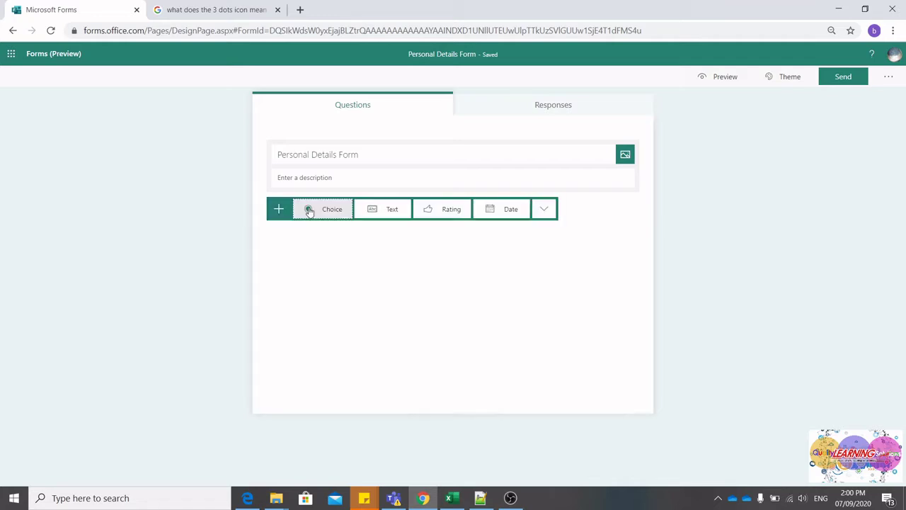
Step: Add an optional 'First Name' text question as question 1, then show the next question options
click(392, 211)
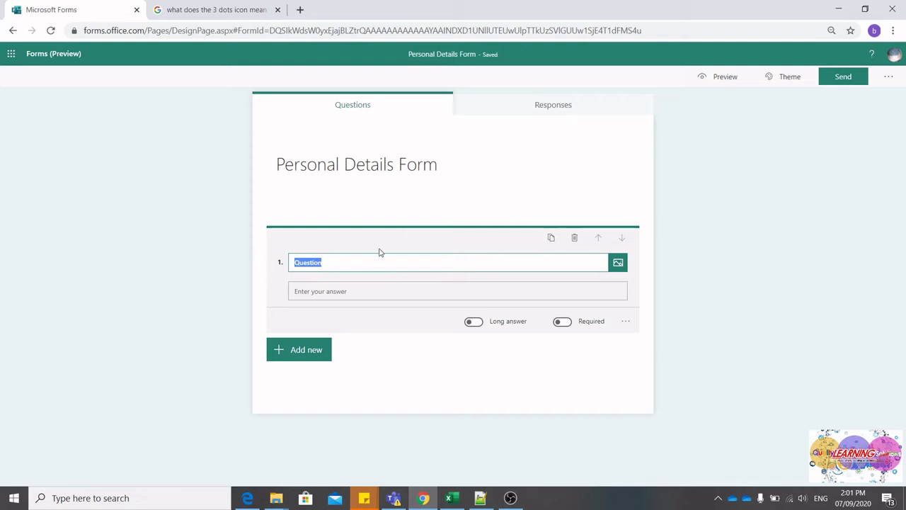
text(Fir)
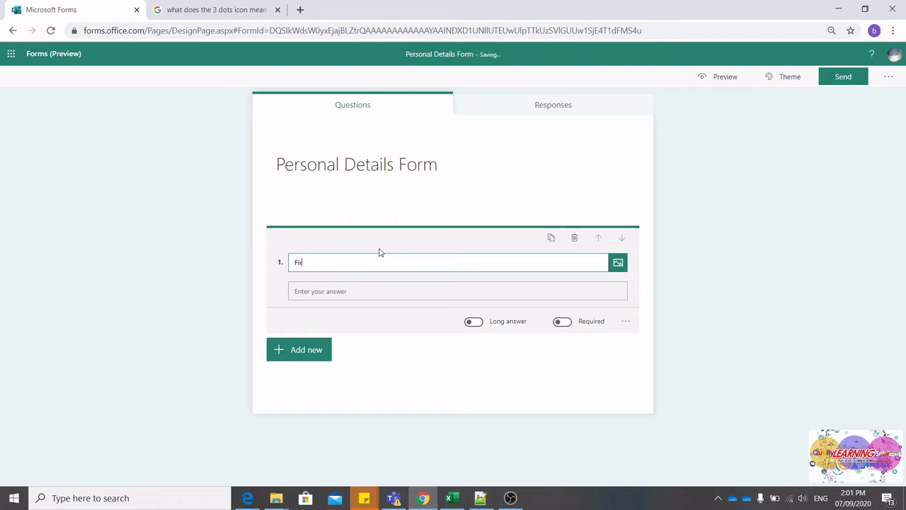
text(st Name)
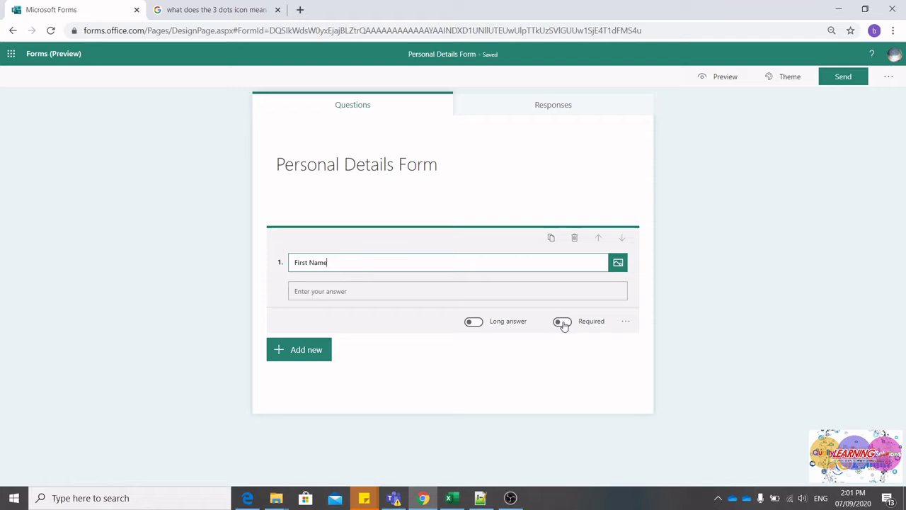
click(562, 323)
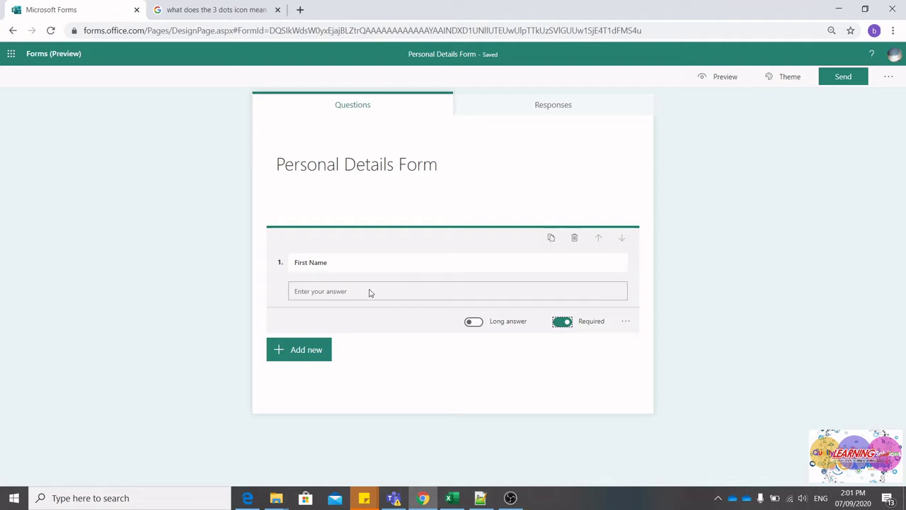
click(562, 325)
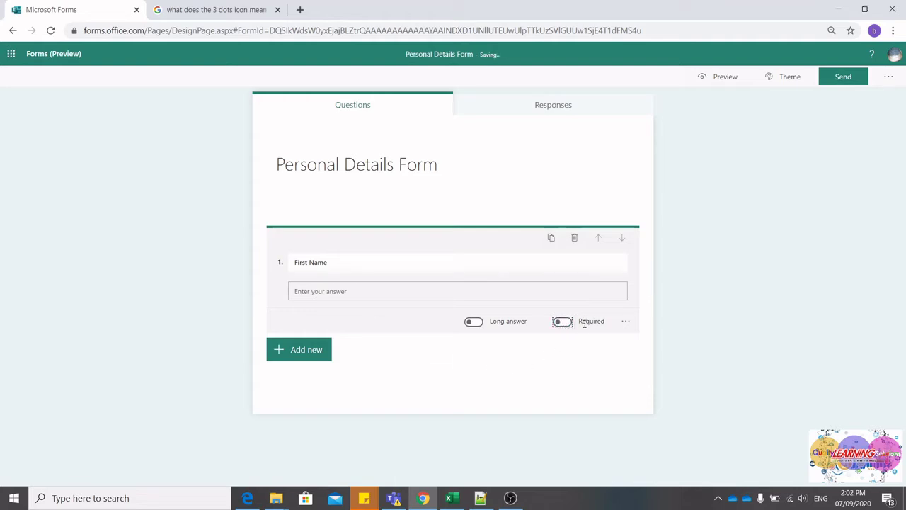
click(318, 350)
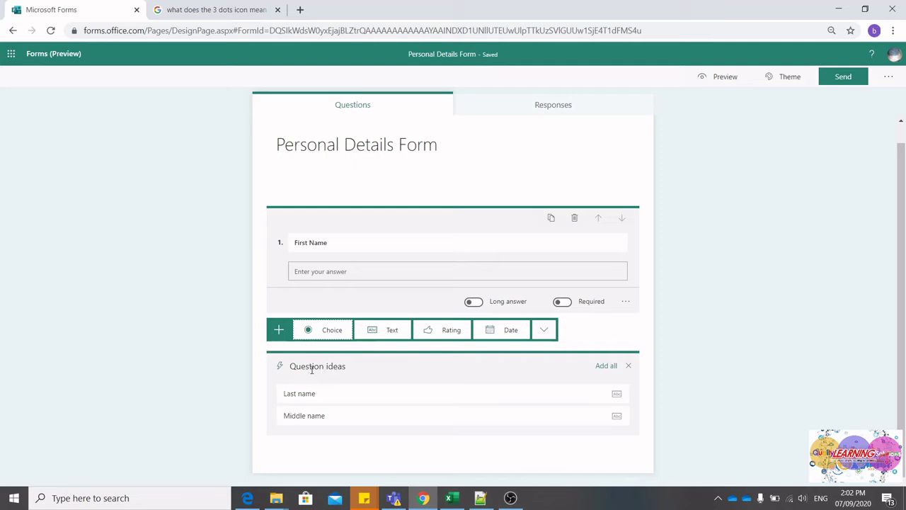
Step: Add the suggested 'Last name' question as question 2
click(310, 243)
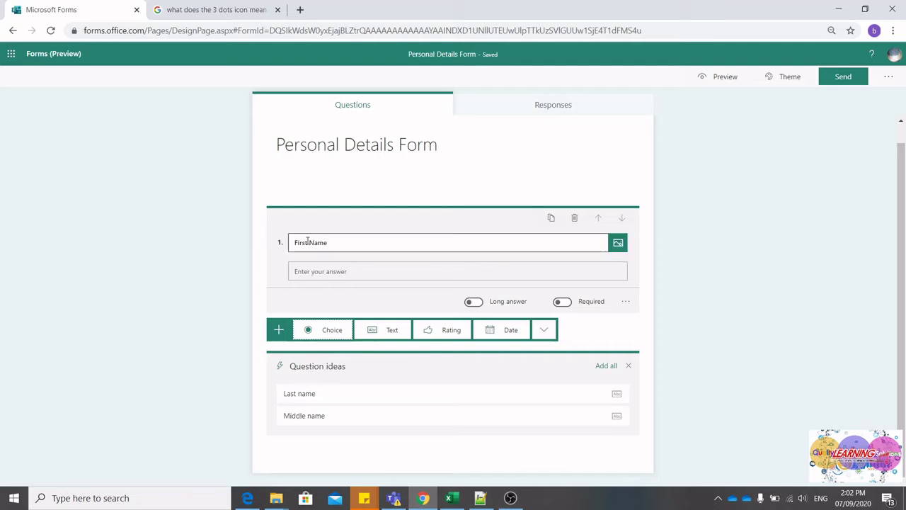
click(274, 291)
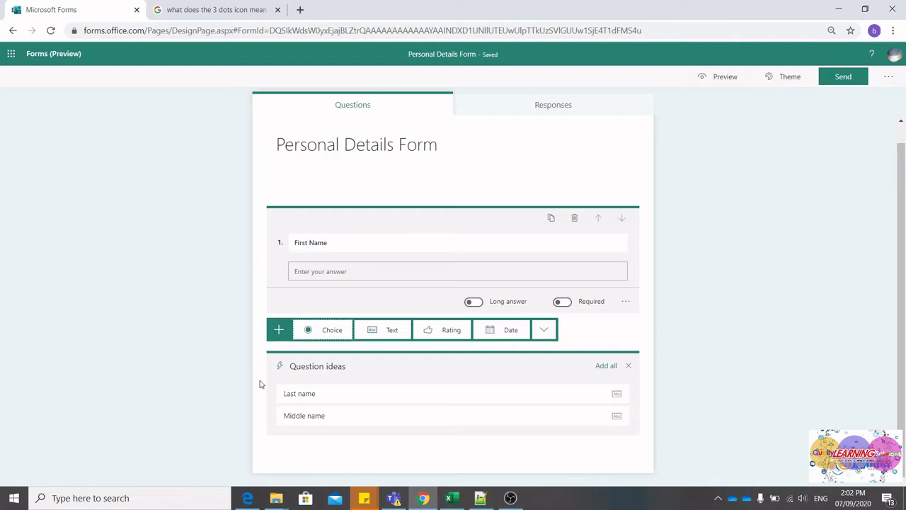
click(339, 394)
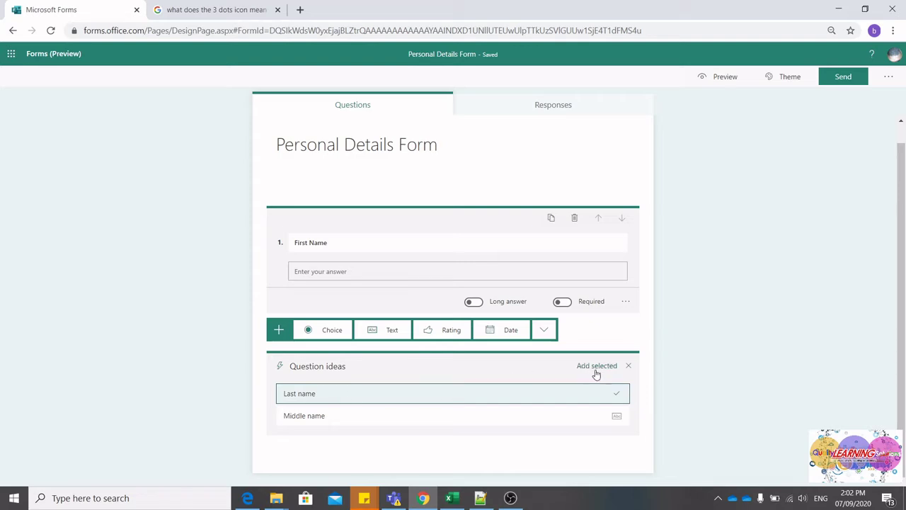
click(571, 397)
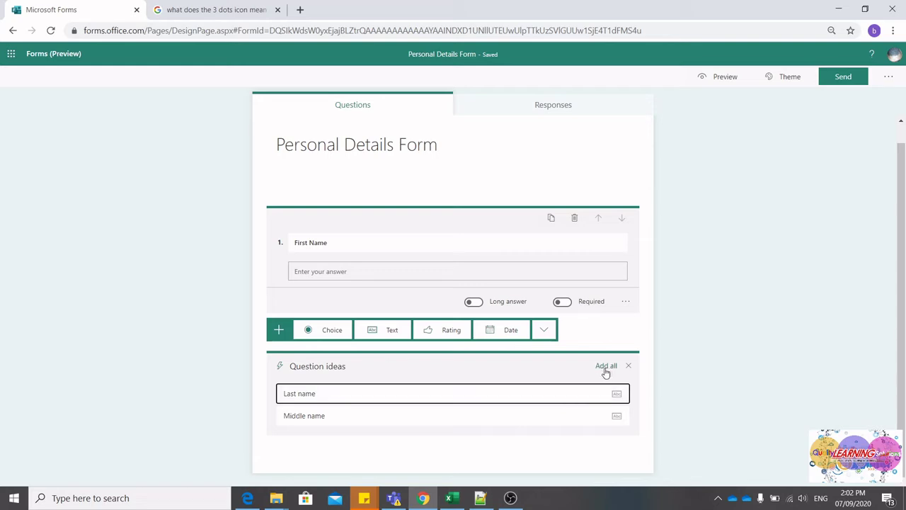
click(566, 395)
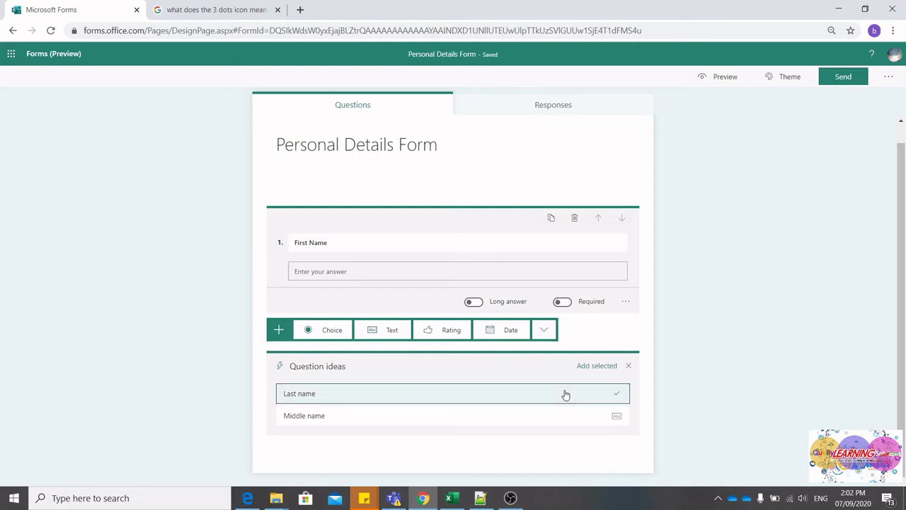
click(602, 366)
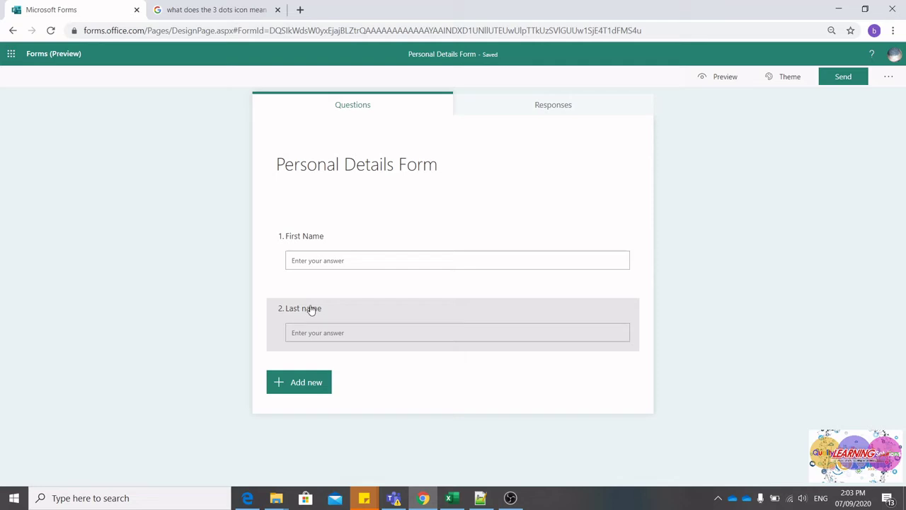
Step: Capitalise the question 2 title to read 'Last Name'
click(311, 309)
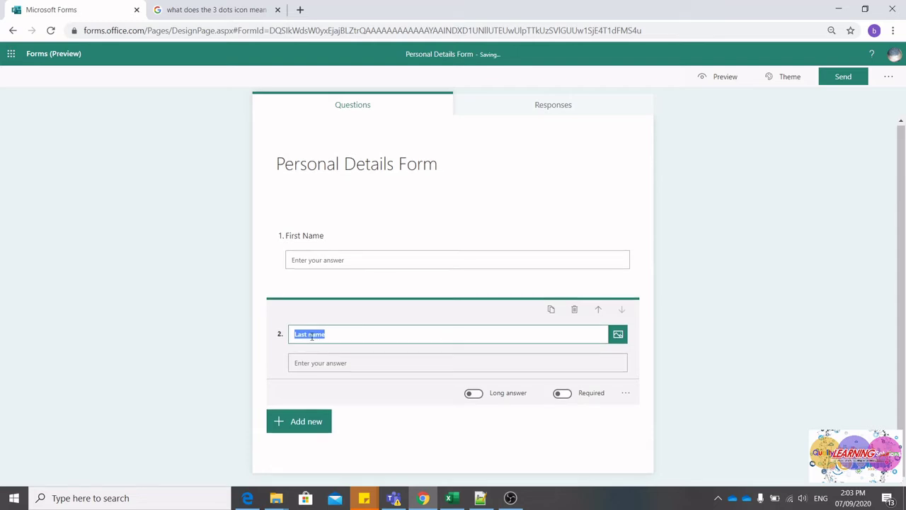
click(311, 336)
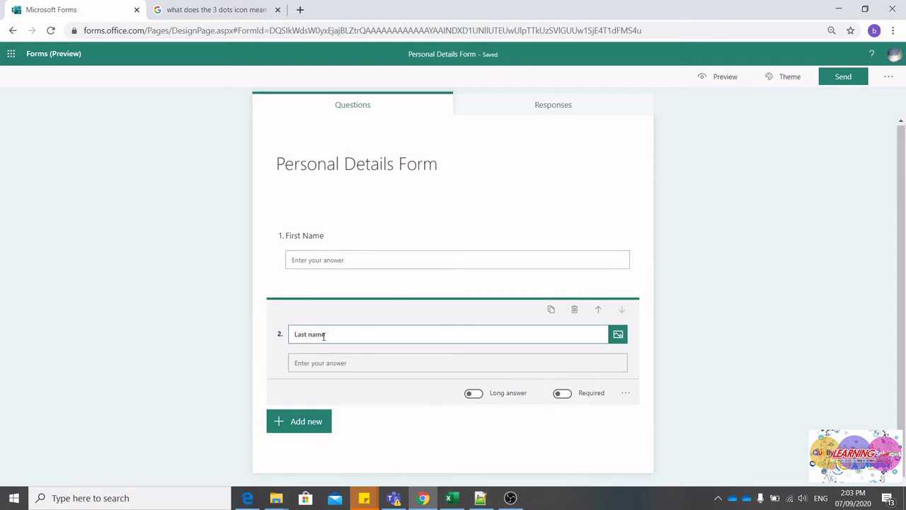
key(BackSpace)
text(N)
Step: Add question 3, an 'Address' text question with Long answer switched on
click(307, 423)
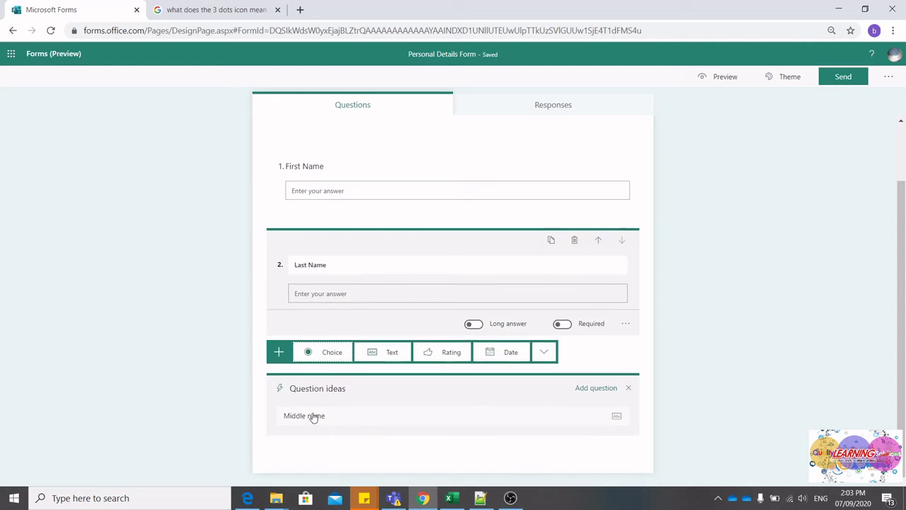
click(395, 352)
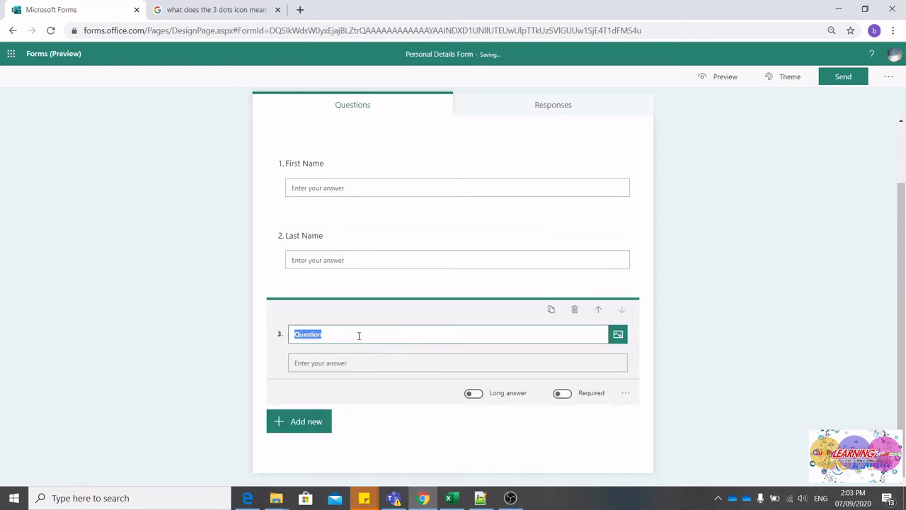
text(Address)
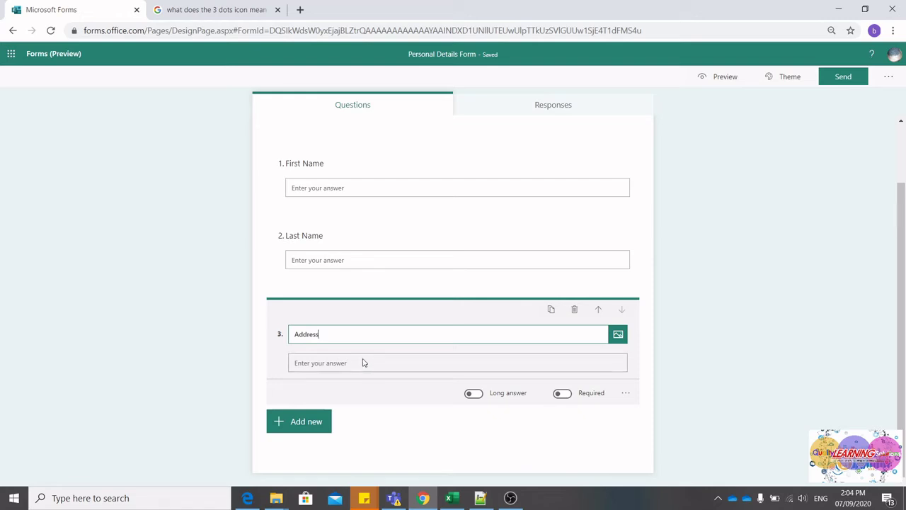
click(474, 394)
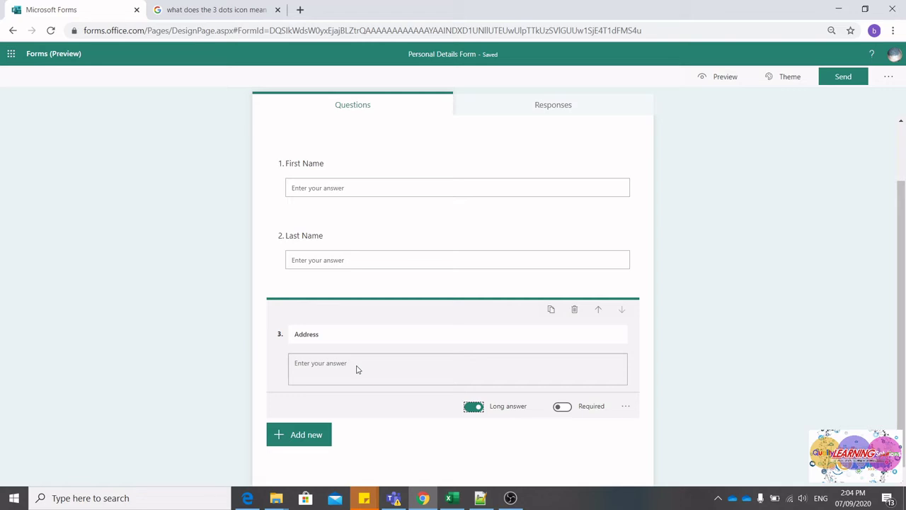
Step: Add question 4, a choice question titled 'Gender'
click(311, 426)
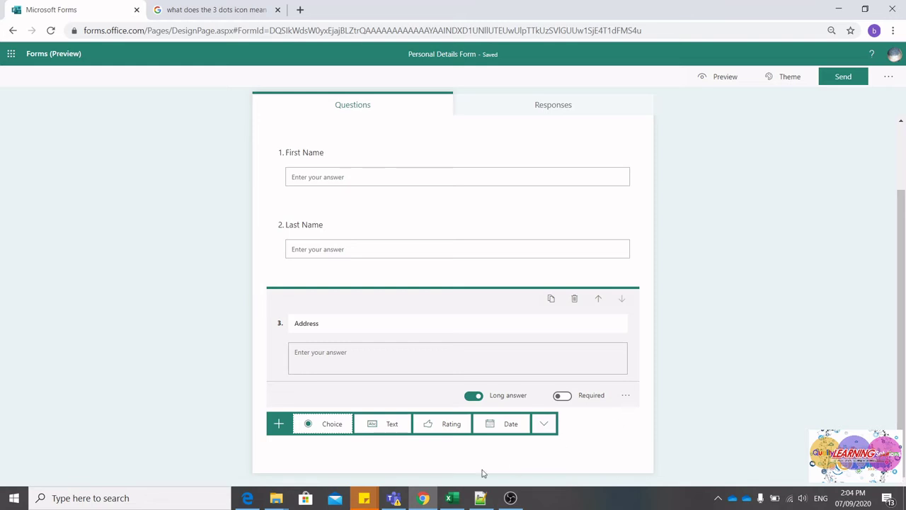
click(329, 426)
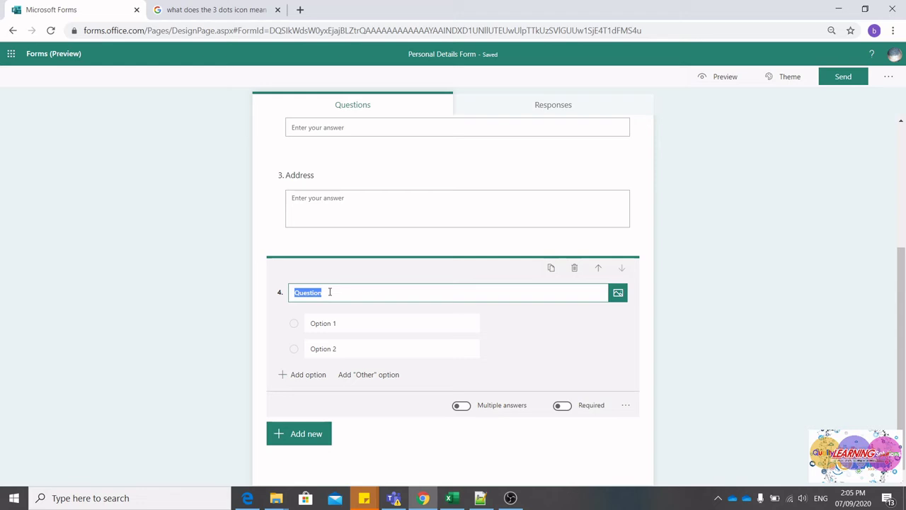
text(Ge)
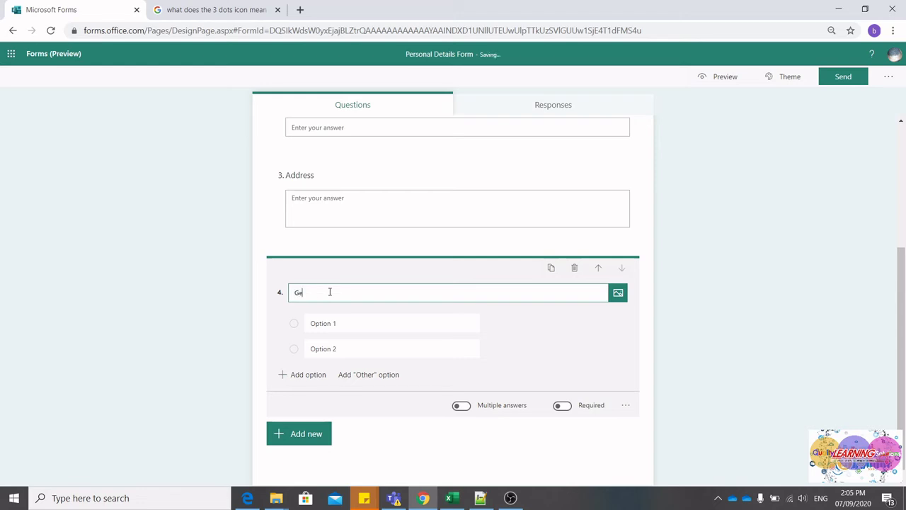
text(nder)
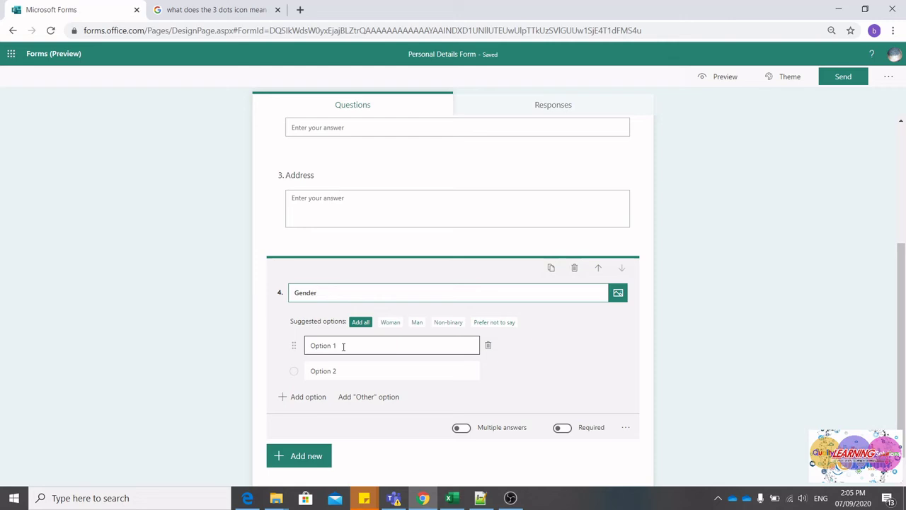
Step: Set the Gender choices to Male and Female, removing the added Other option
click(344, 347)
text(M)
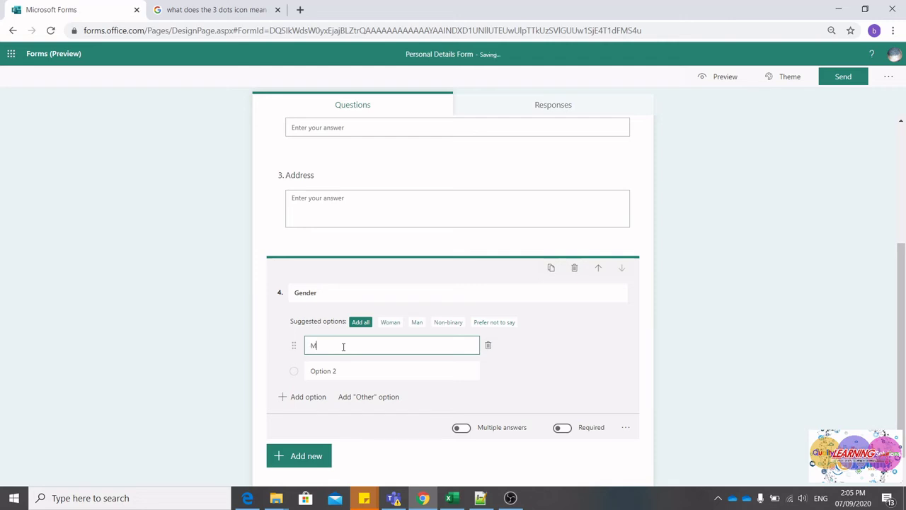
text(ale)
click(352, 371)
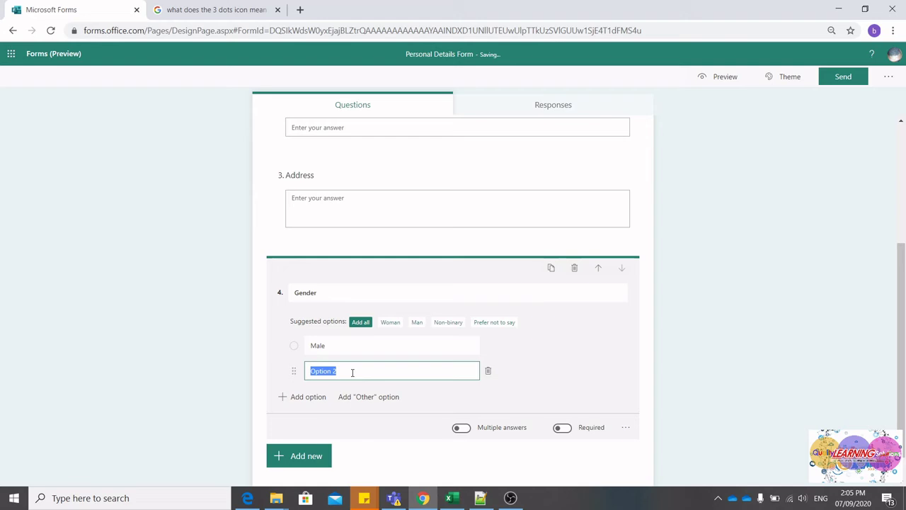
text(Female)
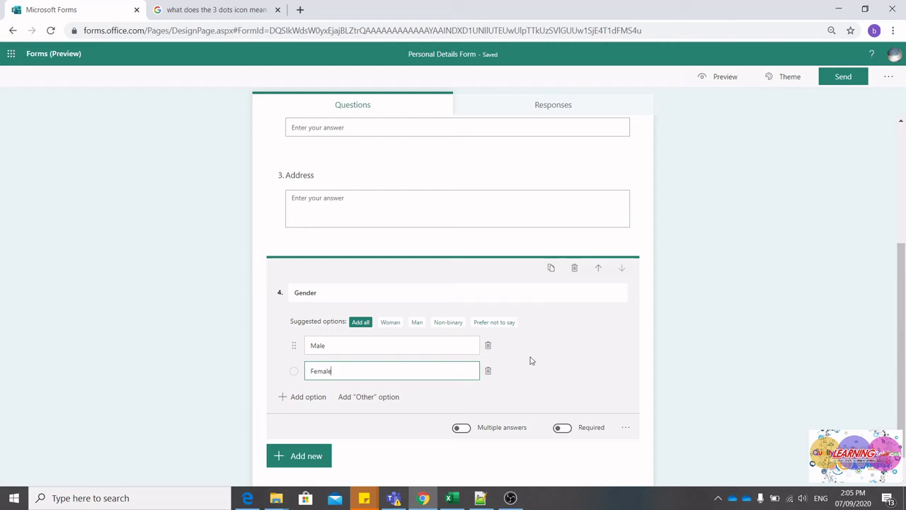
click(367, 398)
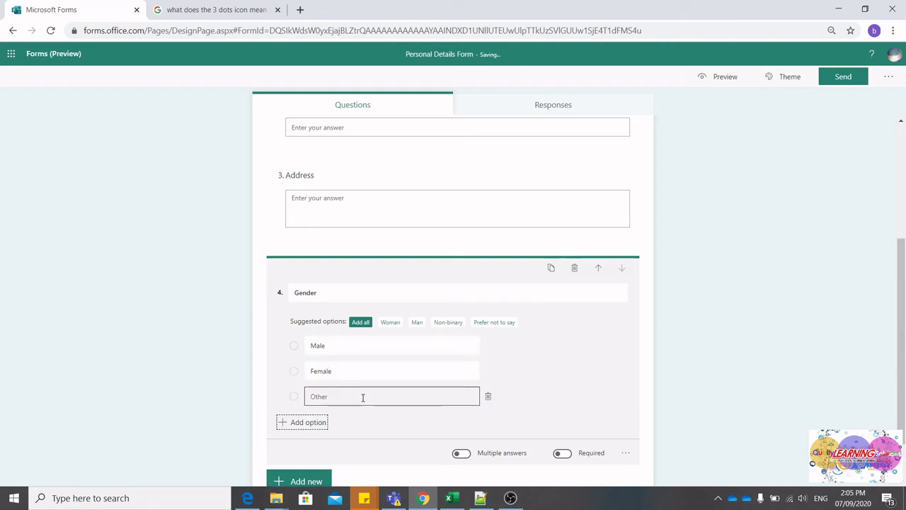
scroll(348, 398, down, 1)
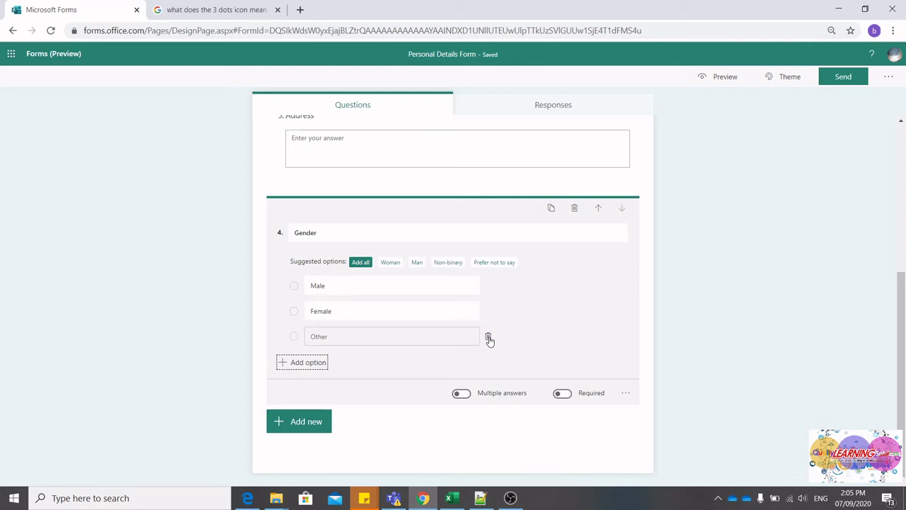
click(489, 338)
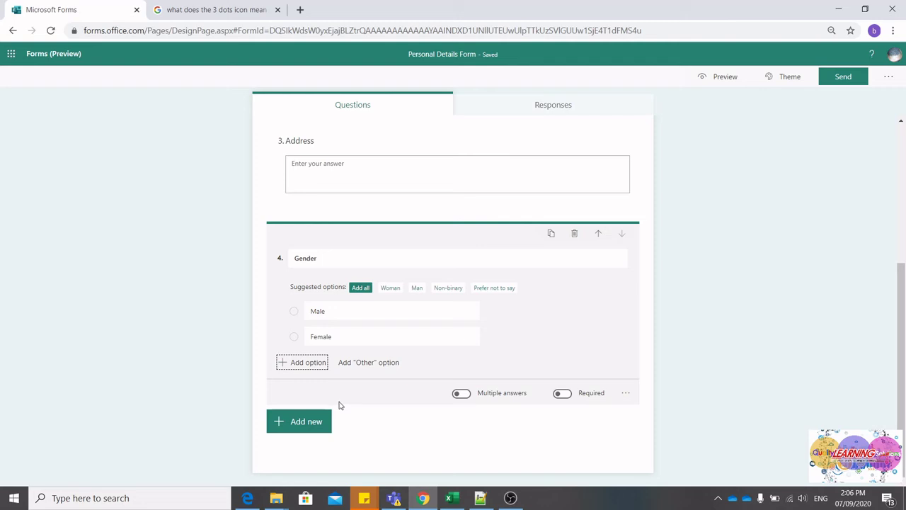
Step: Add question 5, a date question titled 'Date of Birth'
click(306, 421)
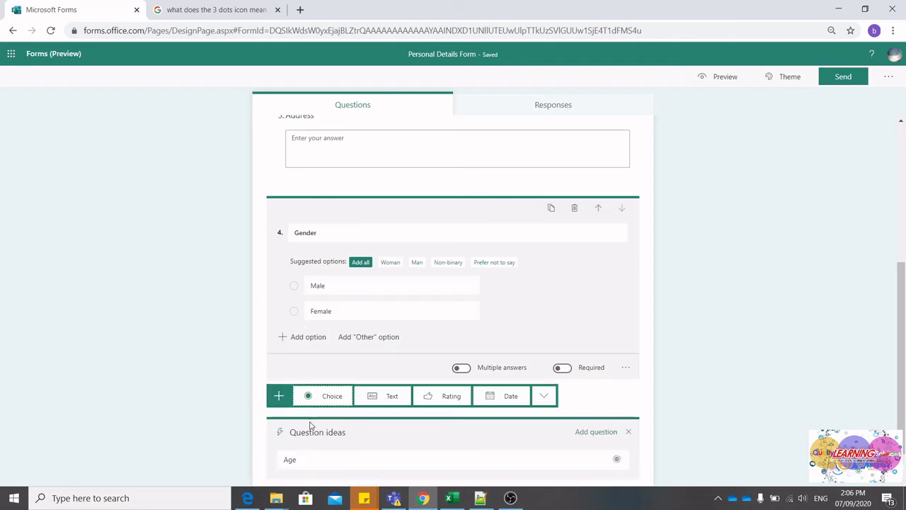
click(509, 397)
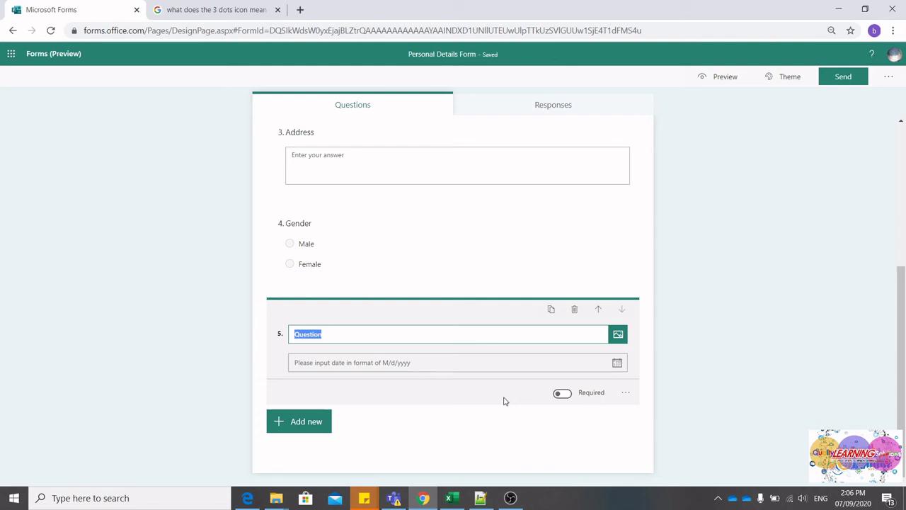
text(Dat)
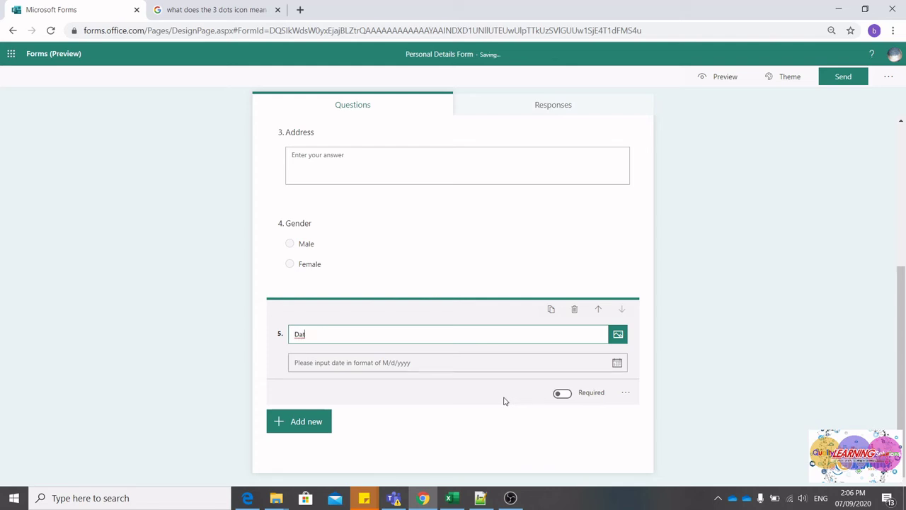
text(e of Birth)
click(689, 350)
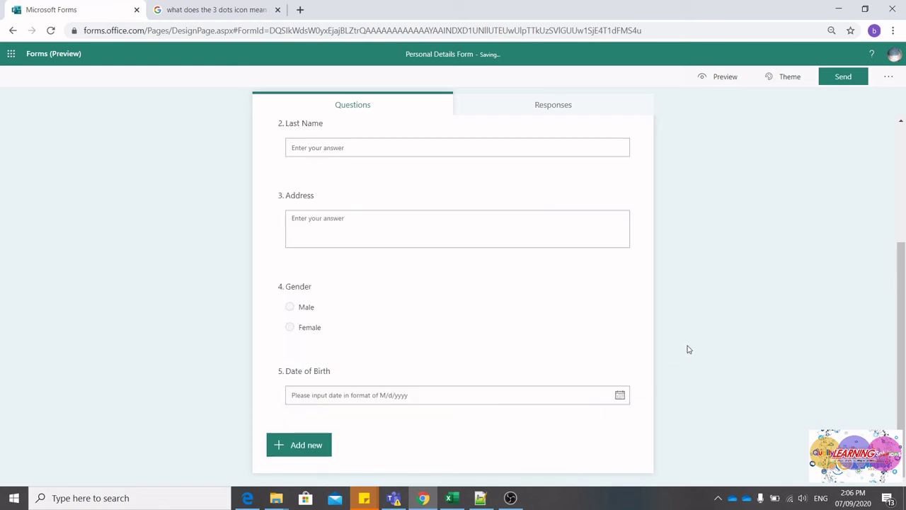
scroll(688, 349, up, 3)
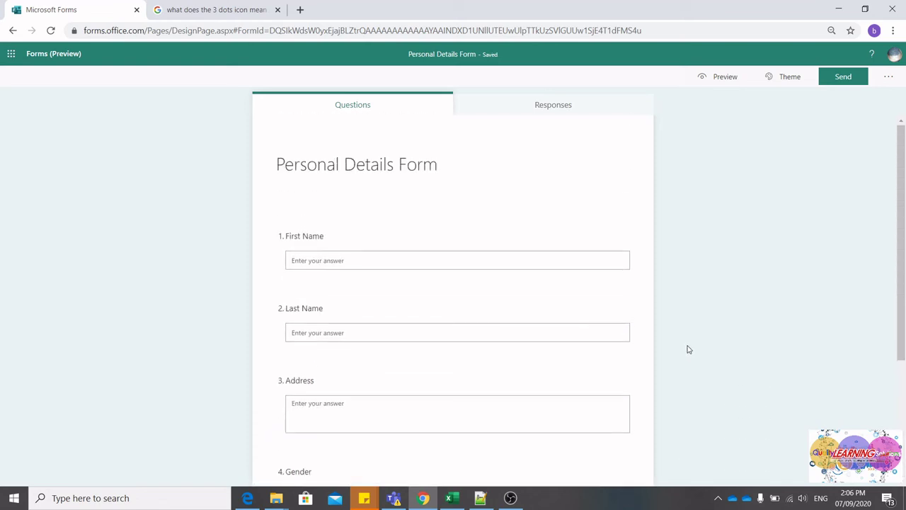
scroll(688, 350, down, 2)
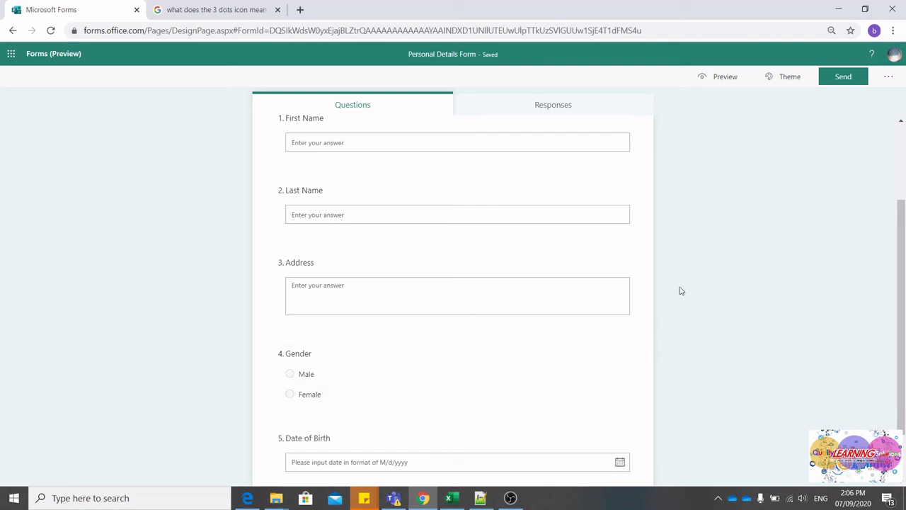
scroll(682, 291, down, 1)
scroll(681, 291, up, 3)
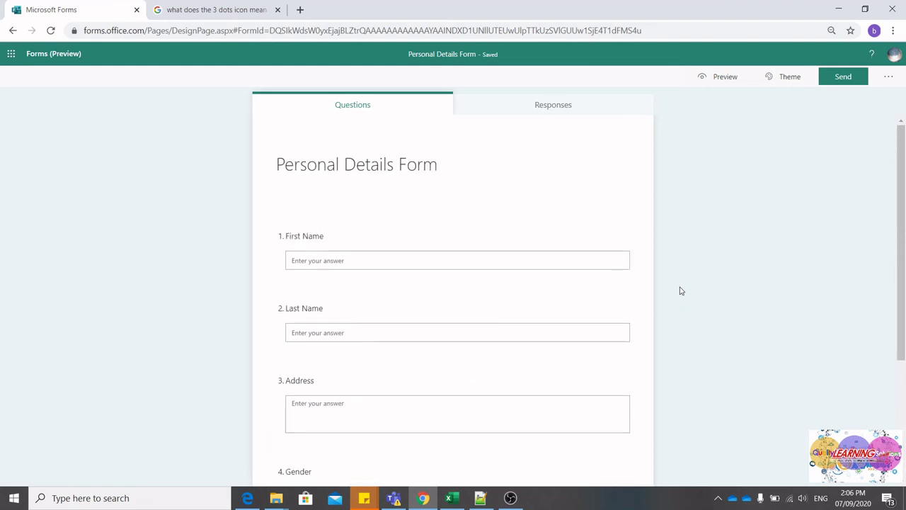
Step: Preview the Personal Details Form, then switch the preview to the Mobile layout
click(724, 77)
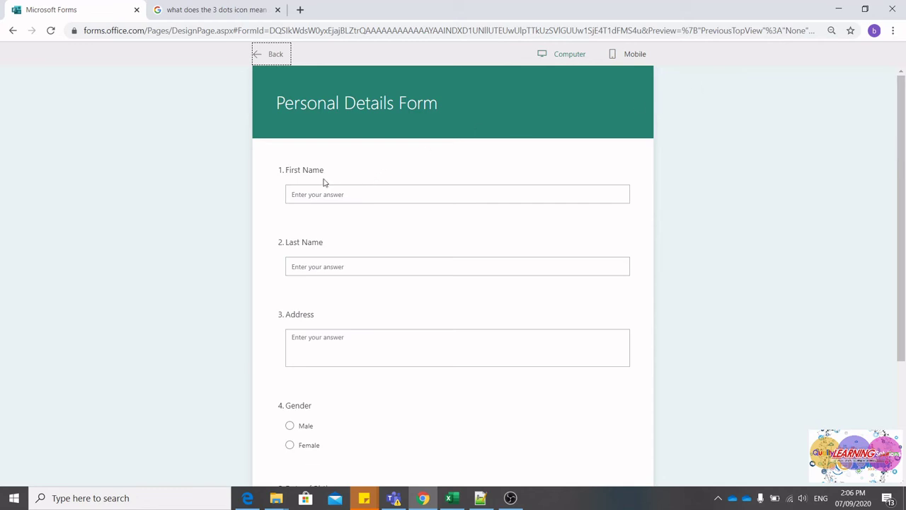
scroll(326, 181, down, 3)
scroll(319, 244, up, 3)
scroll(318, 195, down, 3)
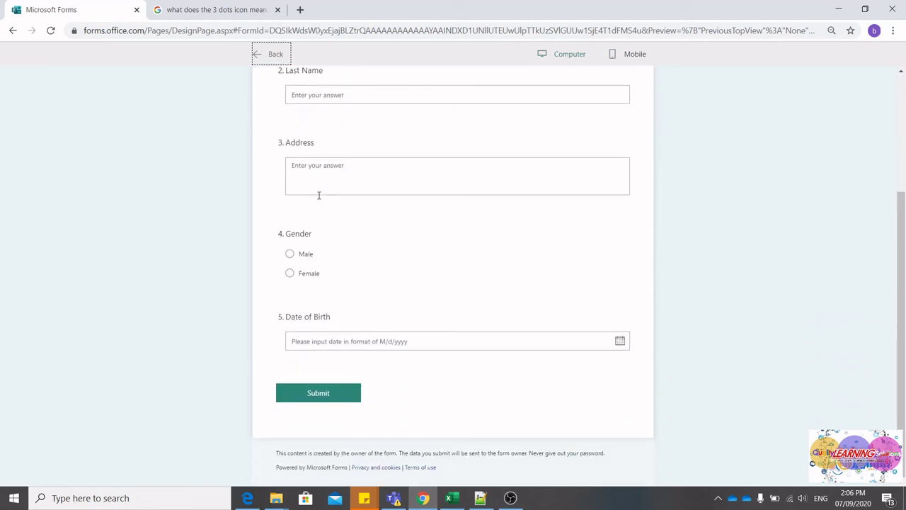
scroll(319, 196, up, 3)
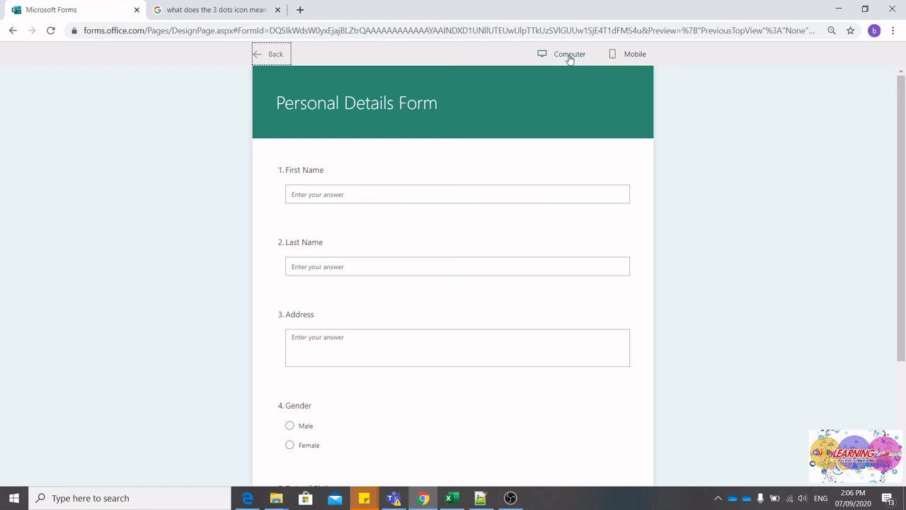
click(635, 55)
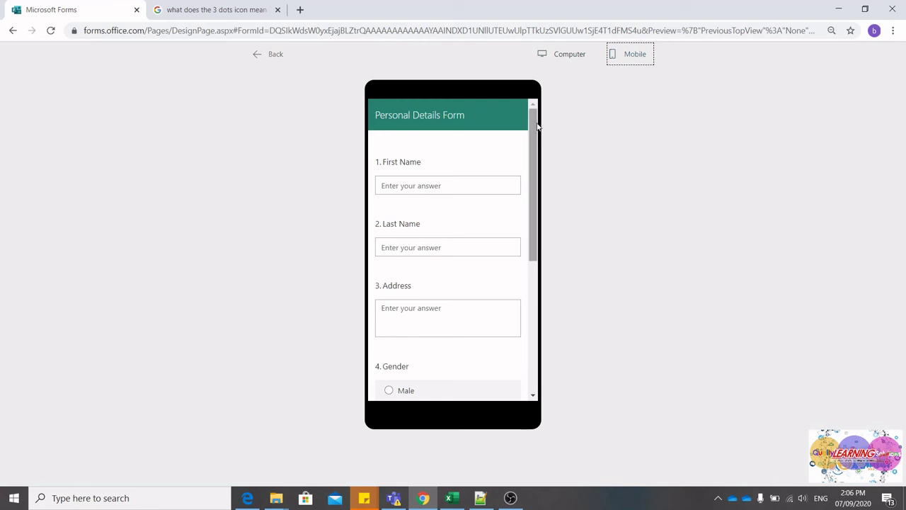
mouse_move(536, 126)
mouse_down()
mouse_move(534, 266)
mouse_move(536, 116)
mouse_up()
mouse_move(531, 128)
mouse_down()
mouse_move(534, 253)
mouse_move(534, 122)
mouse_up()
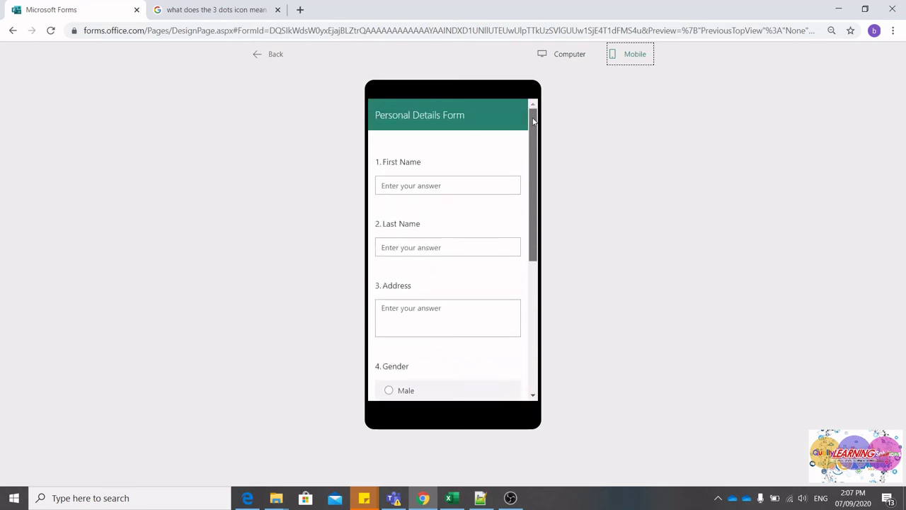
Step: Exit the preview and return to the Forms home page listing My forms
click(276, 55)
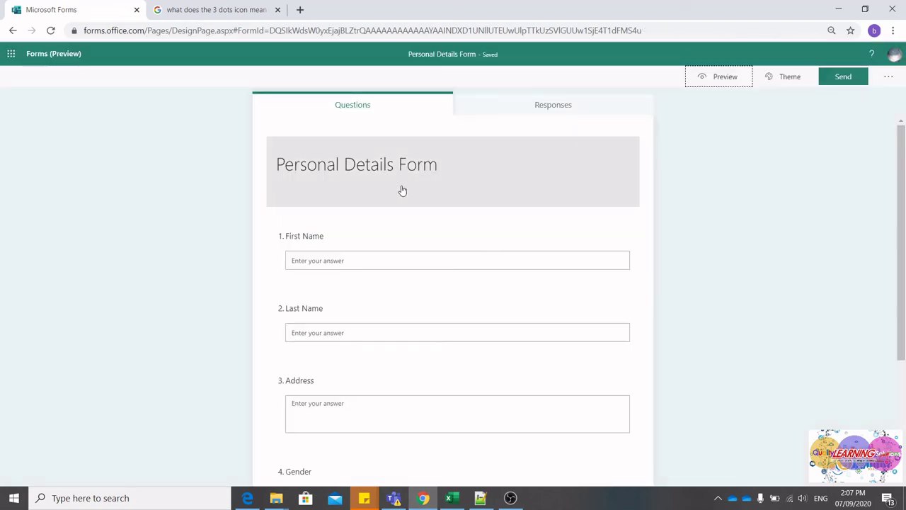
scroll(400, 185, down, 3)
scroll(401, 190, up, 3)
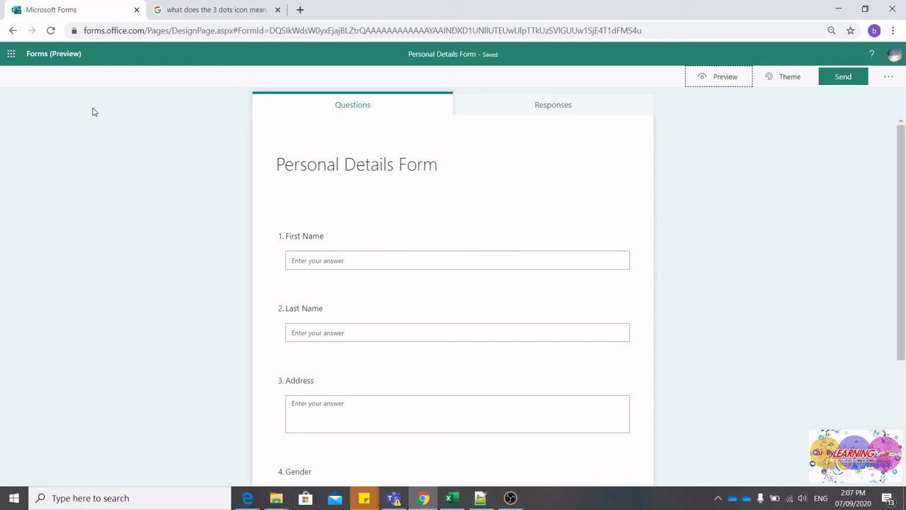
click(37, 56)
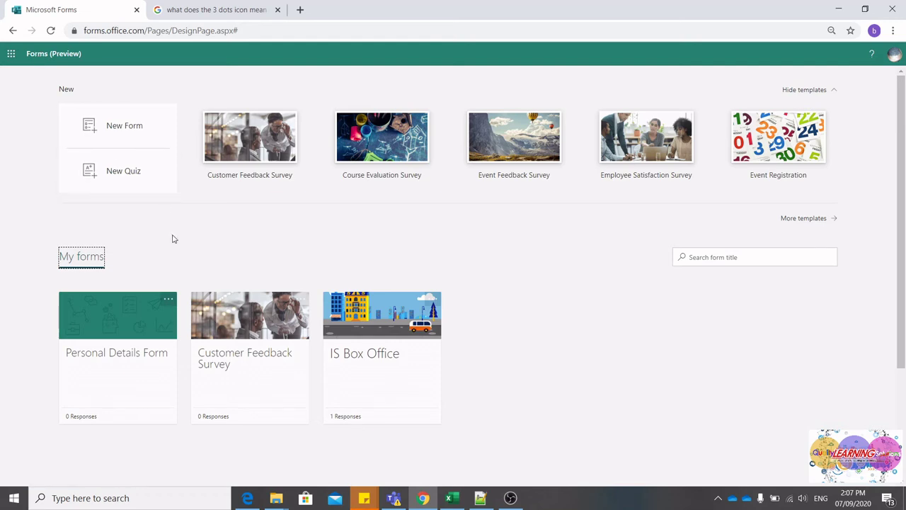
scroll(110, 273, down, 3)
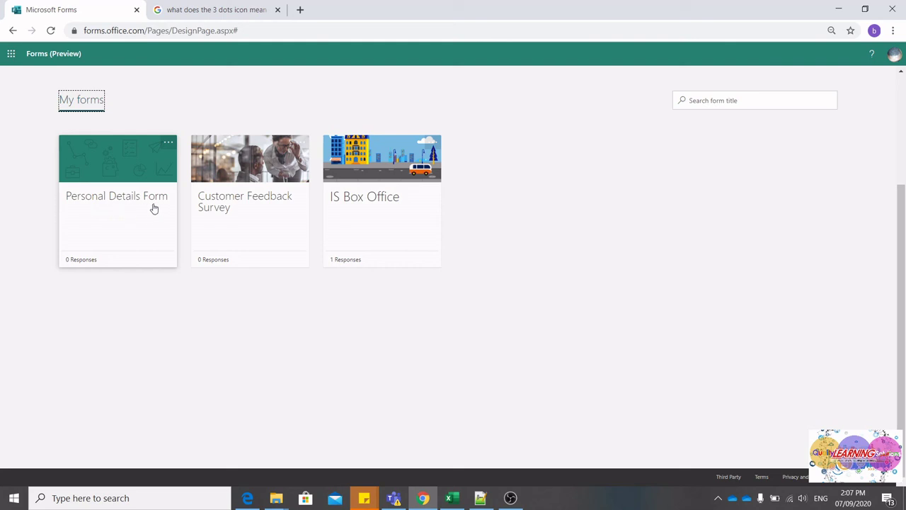
scroll(151, 202, up, 3)
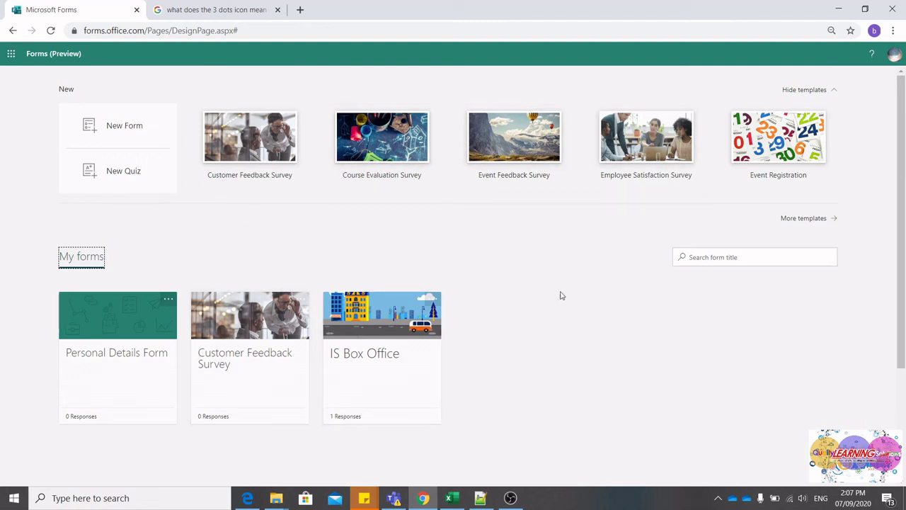
scroll(478, 274, down, 2)
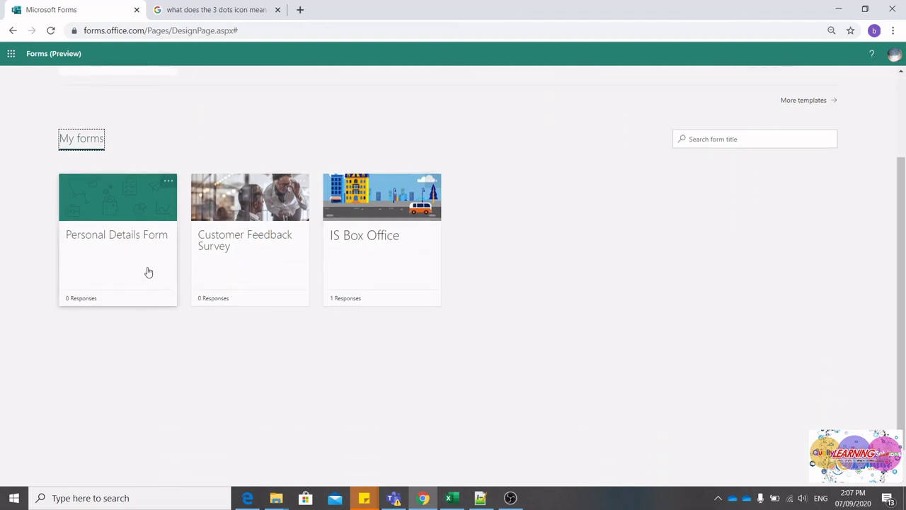
Step: Delete the Personal Details Form card, moving it to the recycle bin
click(168, 185)
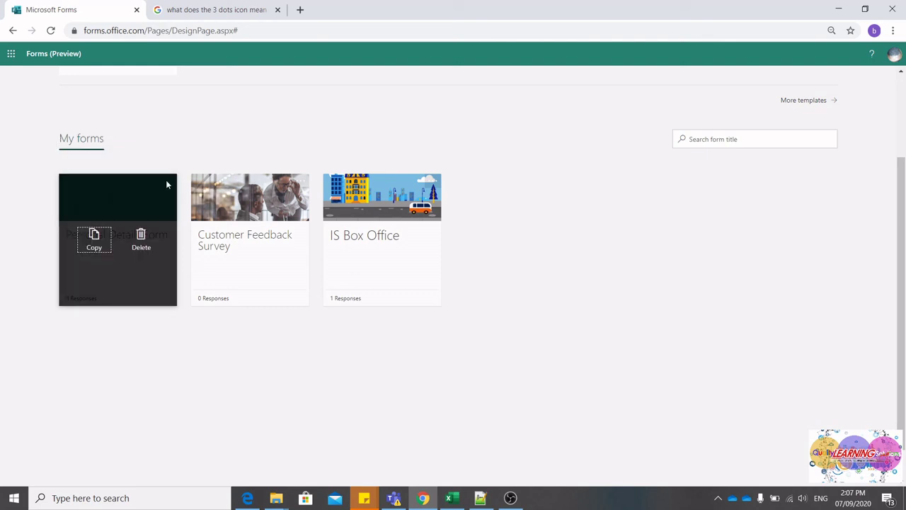
click(142, 241)
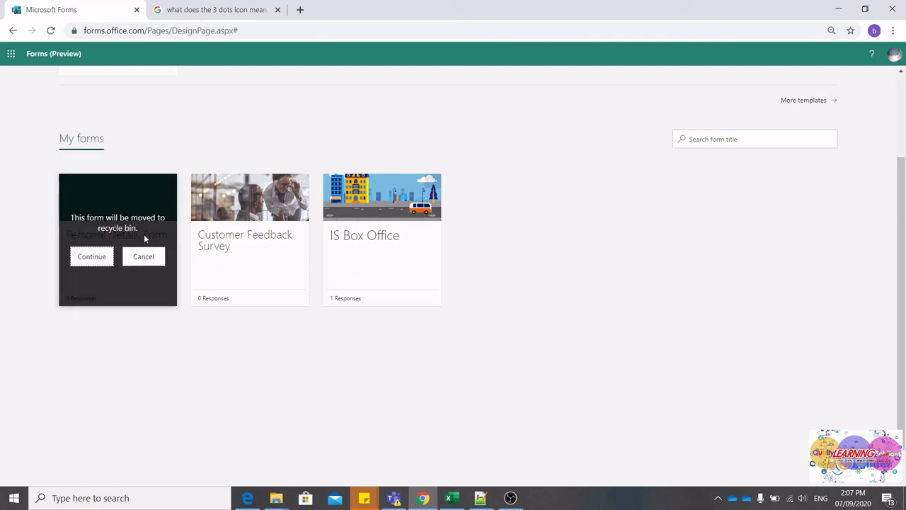
click(91, 256)
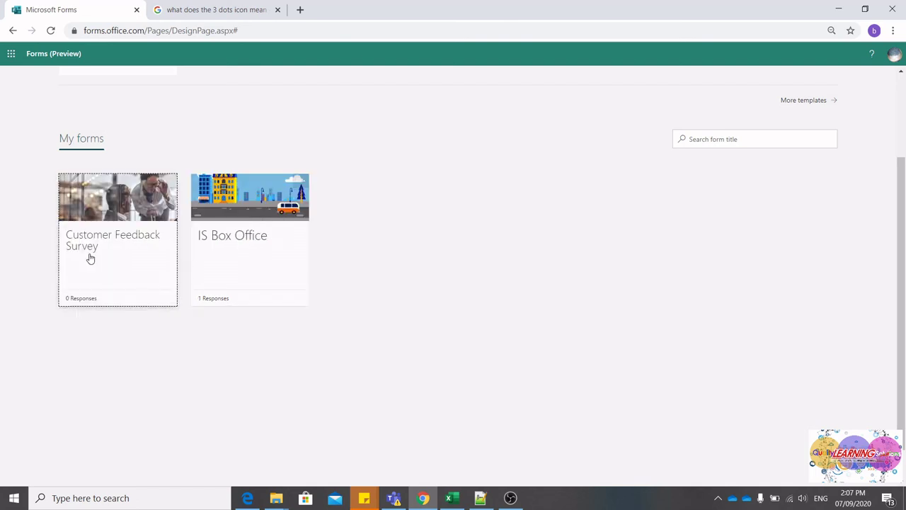
scroll(91, 258, up, 2)
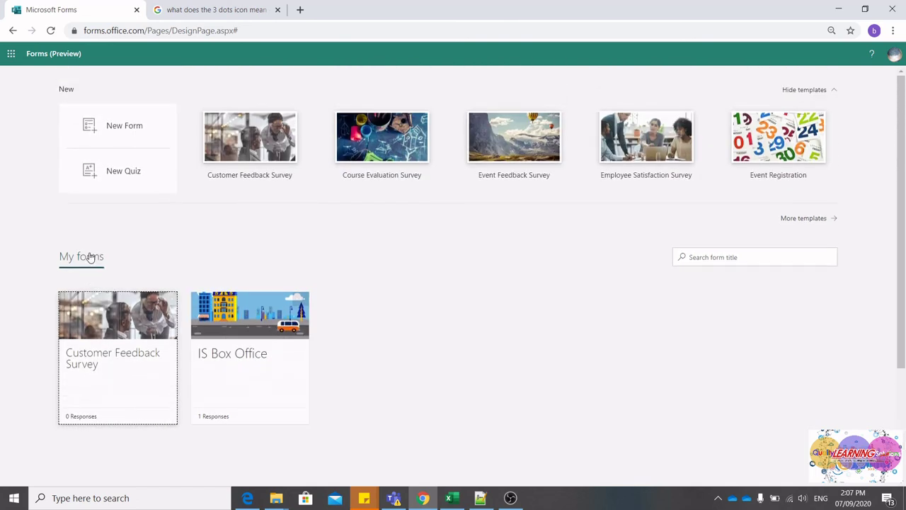